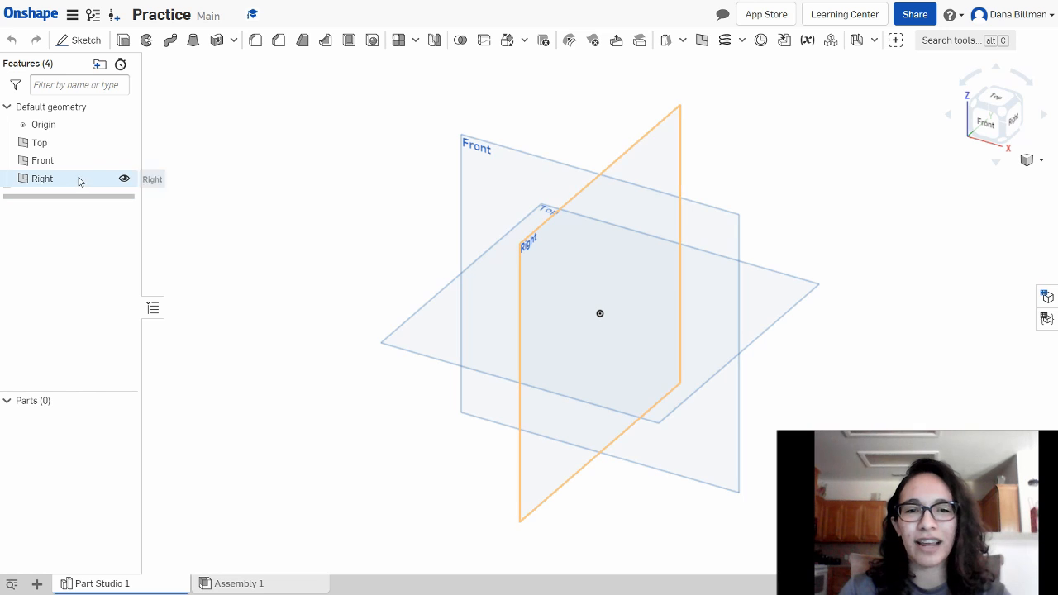
Hide the Right and Front planes and start a new sketch on the Top plane.
left_click(124, 180)
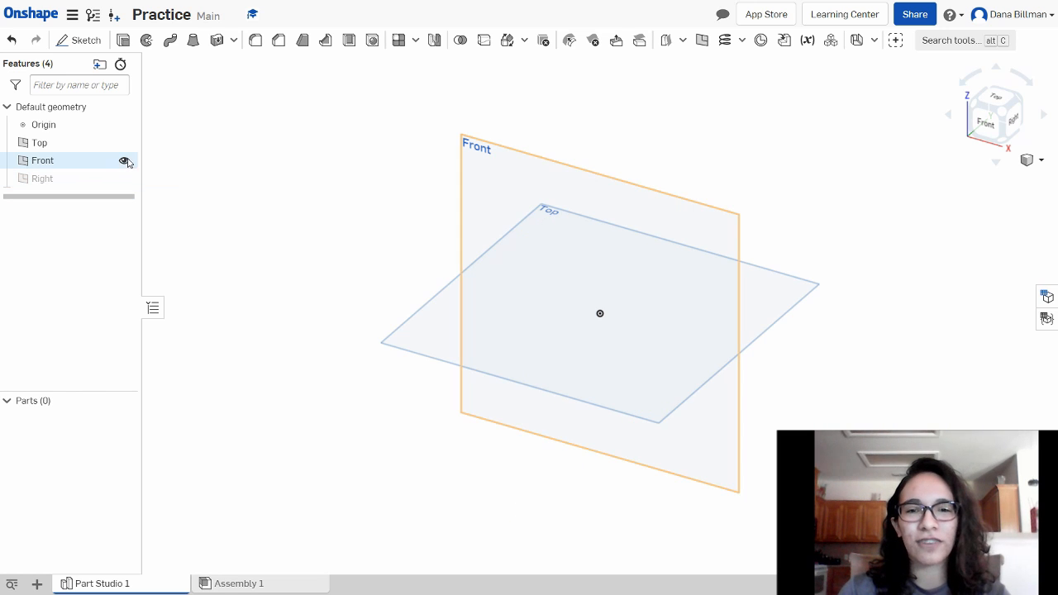
left_click(124, 161)
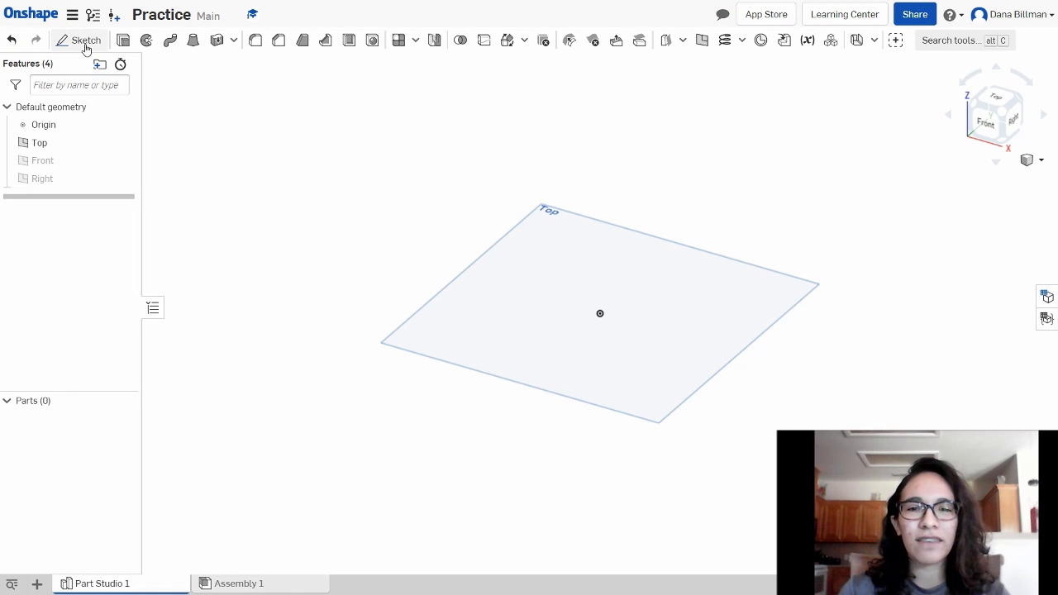
left_click(85, 43)
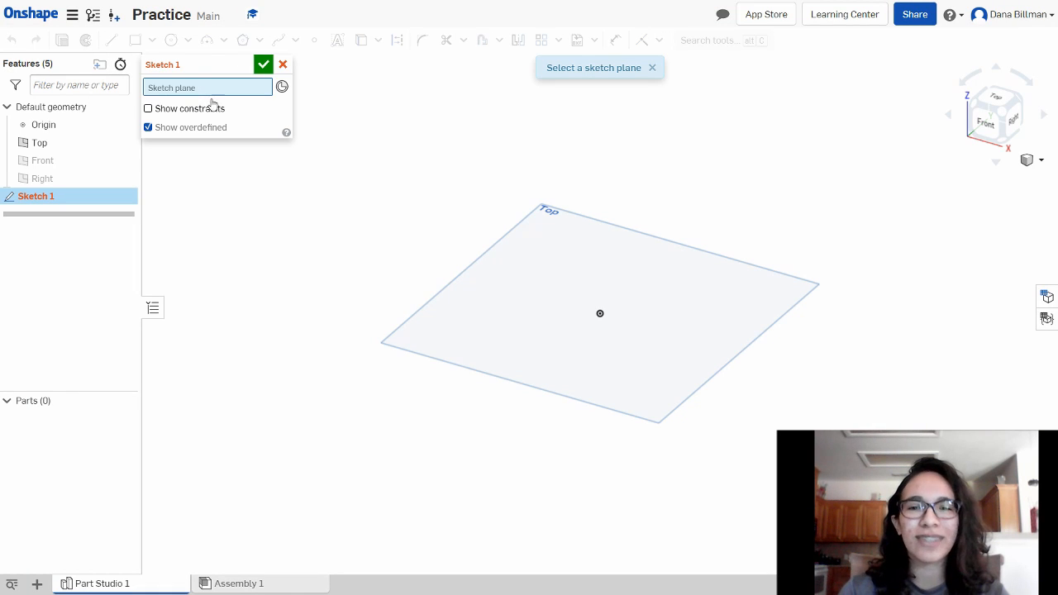
left_click(518, 286)
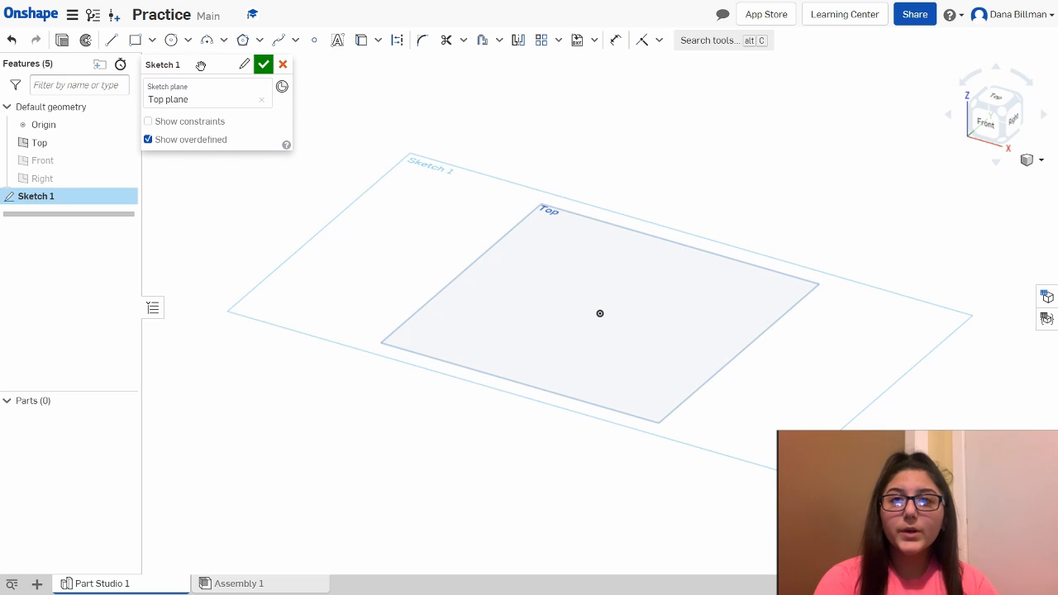
left_click(261, 99)
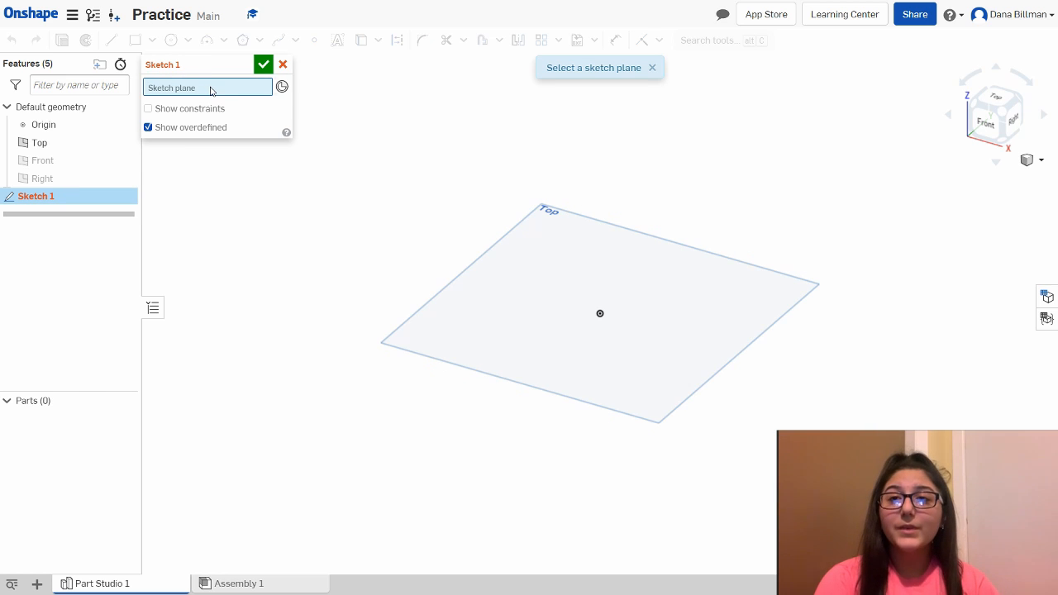
left_click(519, 287)
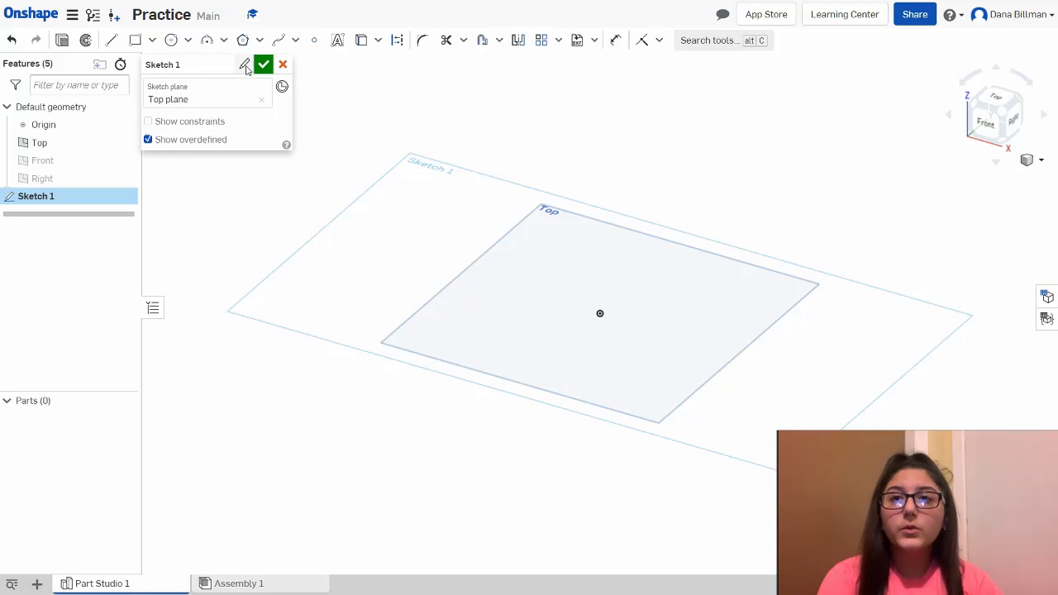
Rename the new sketch as Practice.
left_click(246, 66)
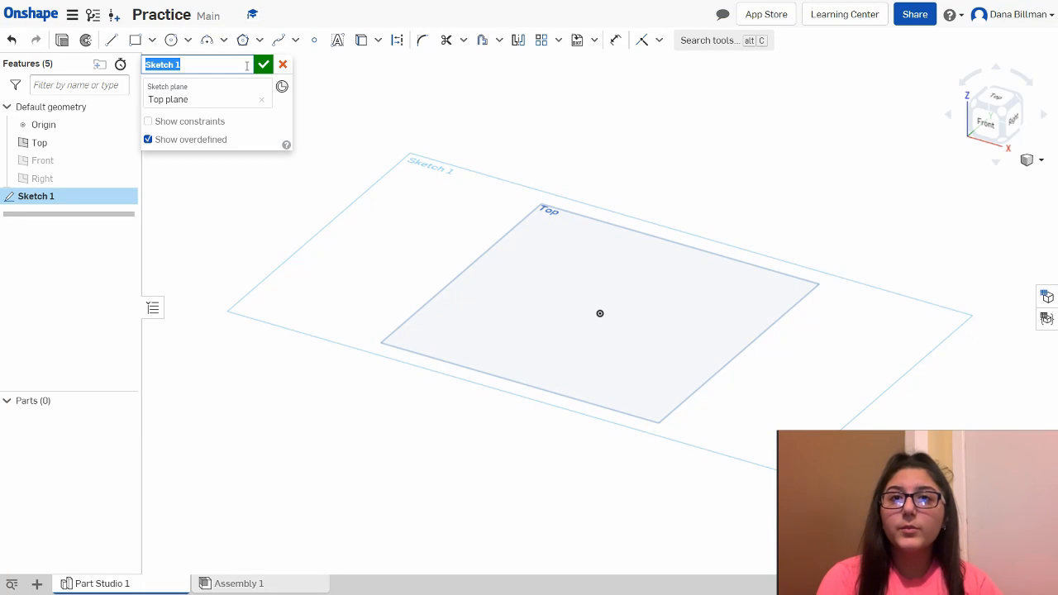
key("BackSpace")
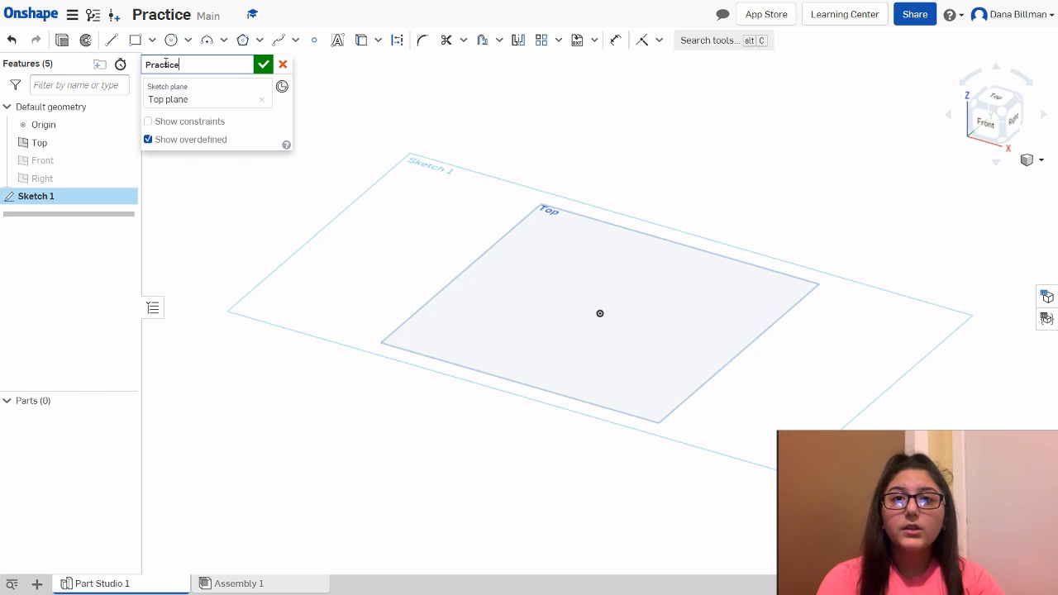
left_click(263, 64)
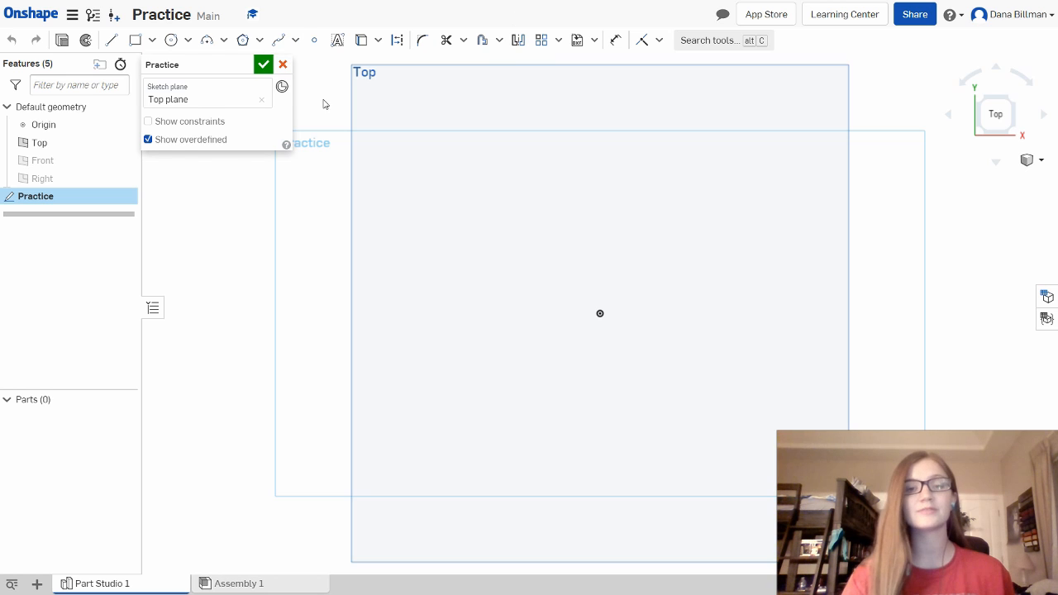
Sketch a closed rectangle about 2.03 wide and 1.01 high from four connected lines, above and left of the origin.
key("l")
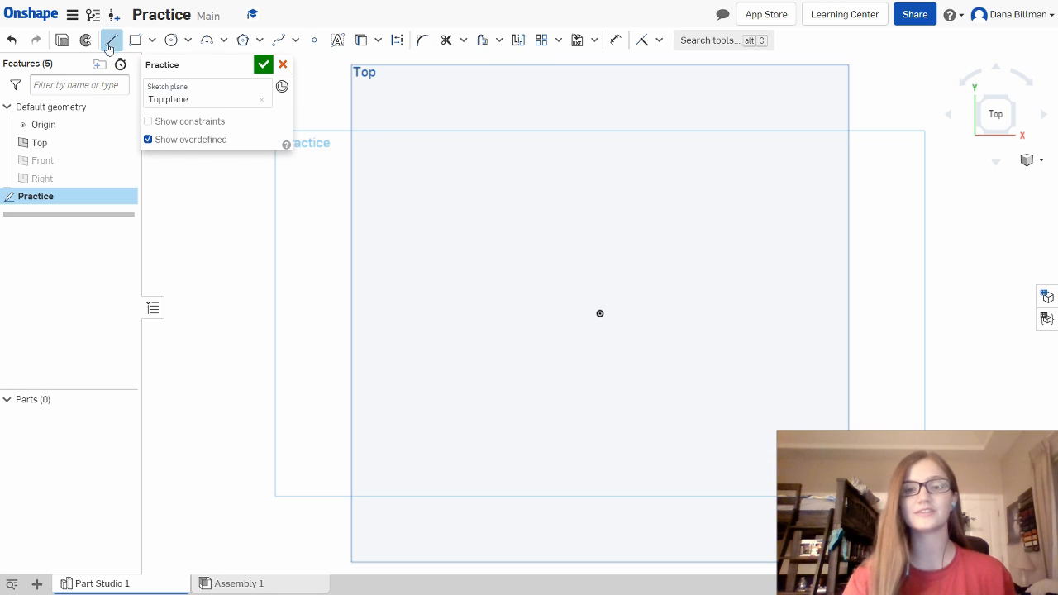
left_click(439, 192)
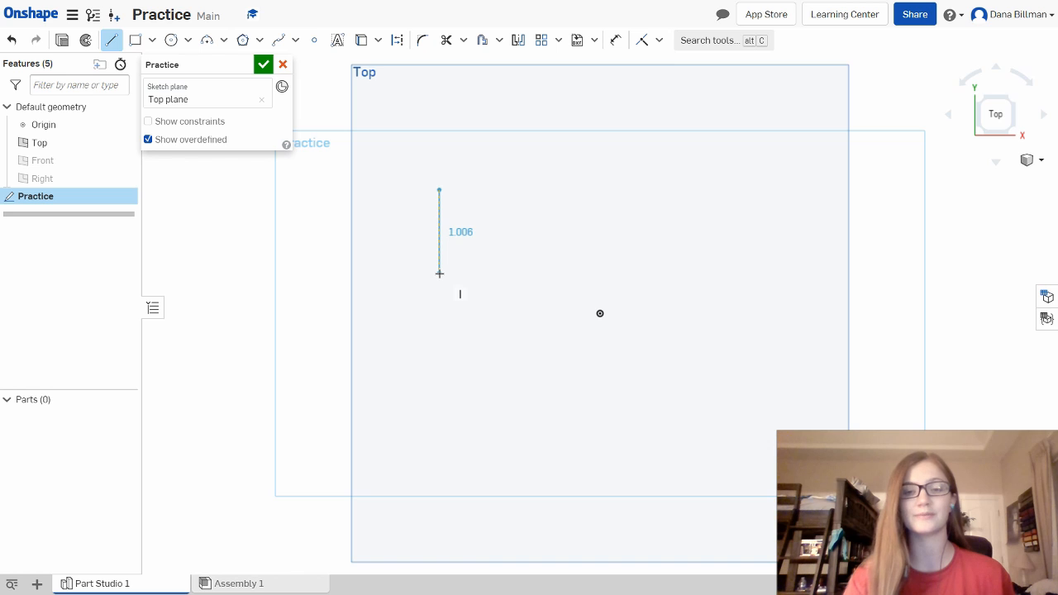
left_click(439, 273)
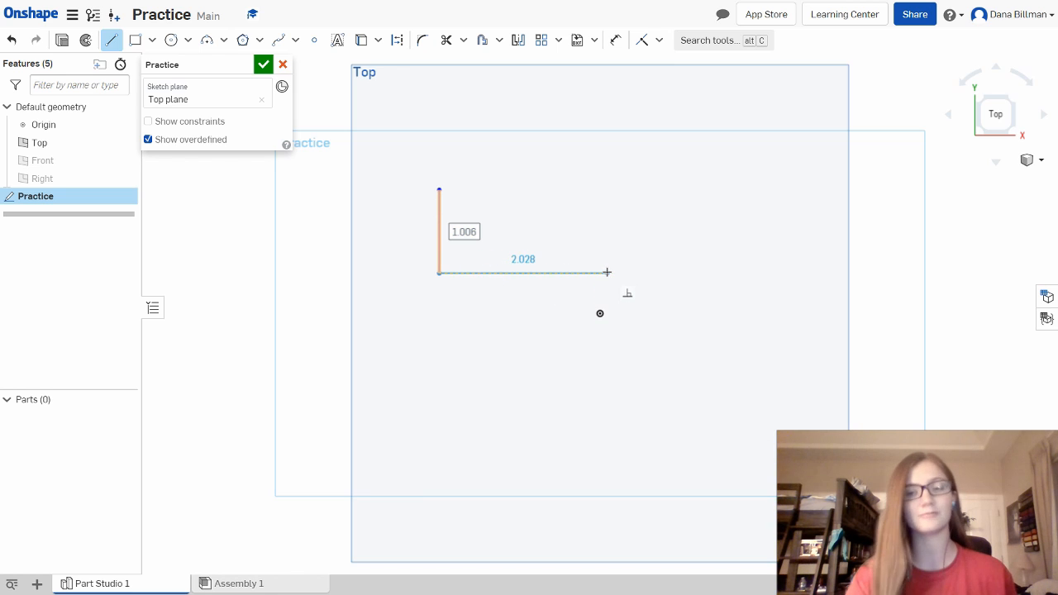
left_click(607, 272)
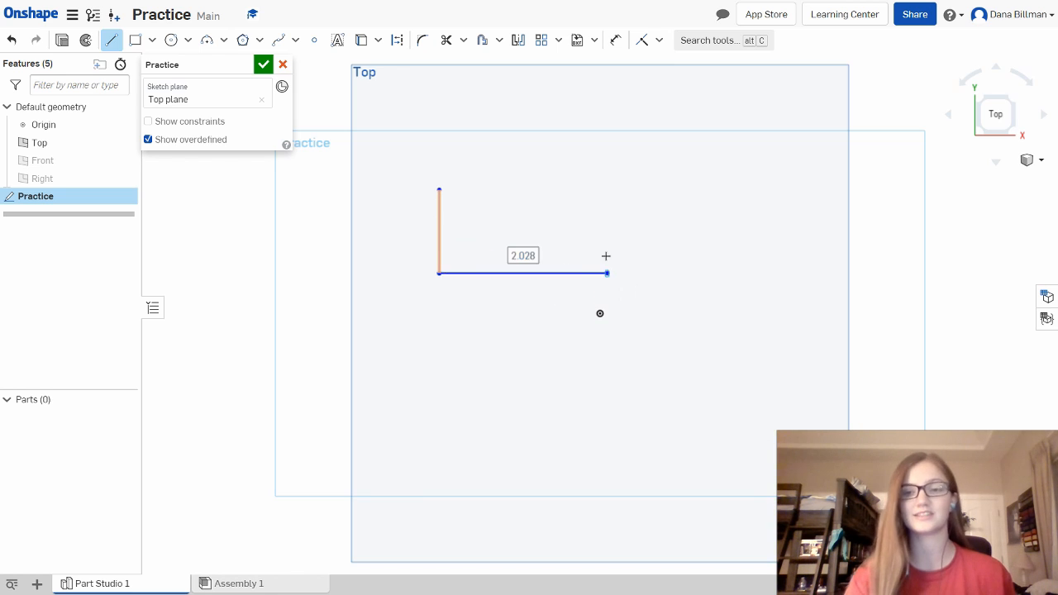
left_click(607, 190)
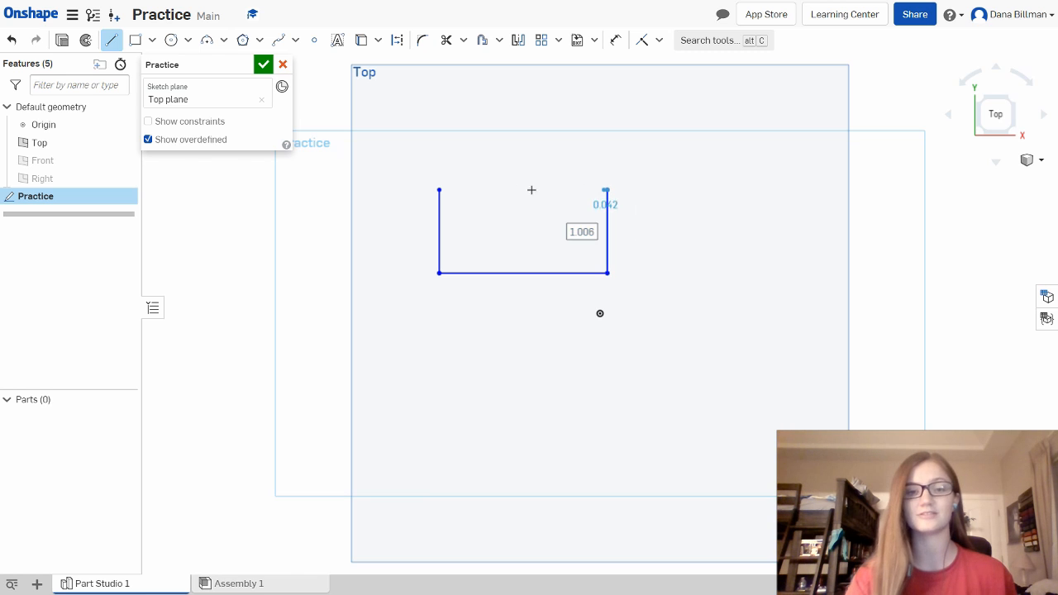
left_click(438, 190)
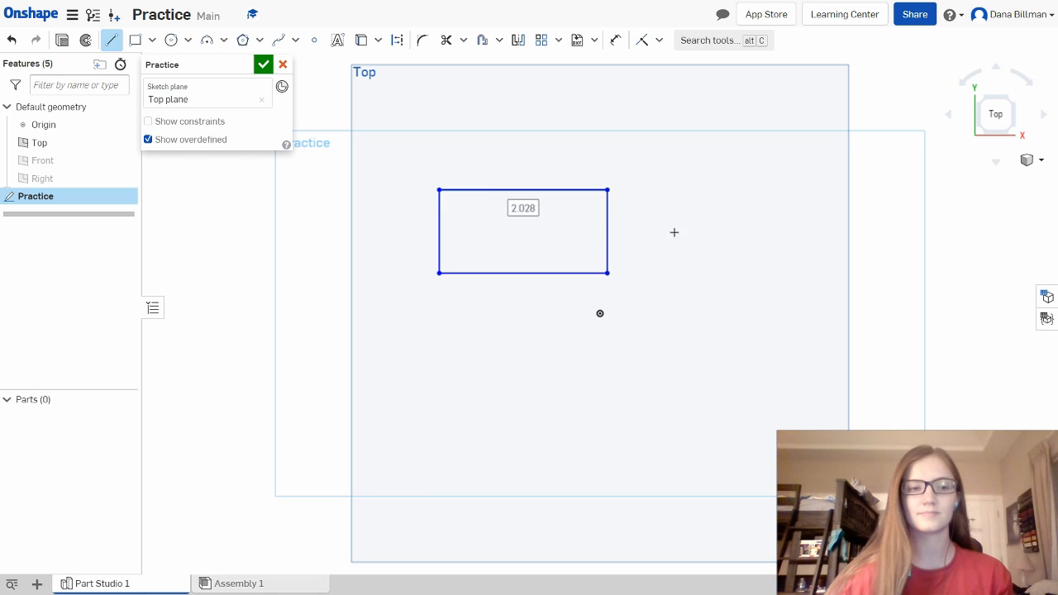
key("Escape")
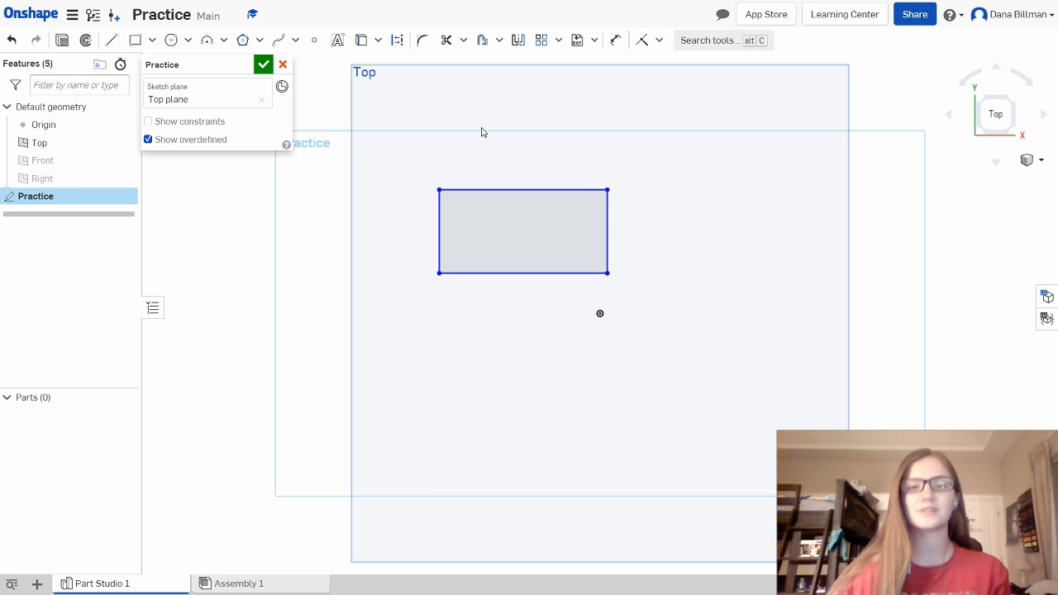
Draw a corner rectangle about 2.09 wide and 1.01 high below the line-drawn rectangle.
left_click(136, 43)
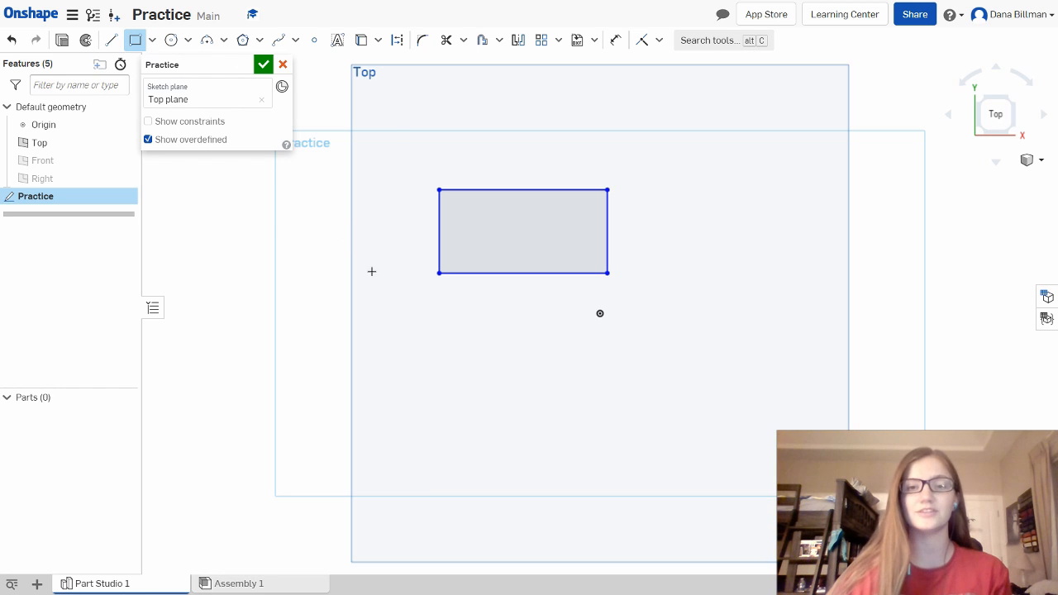
left_click(411, 320)
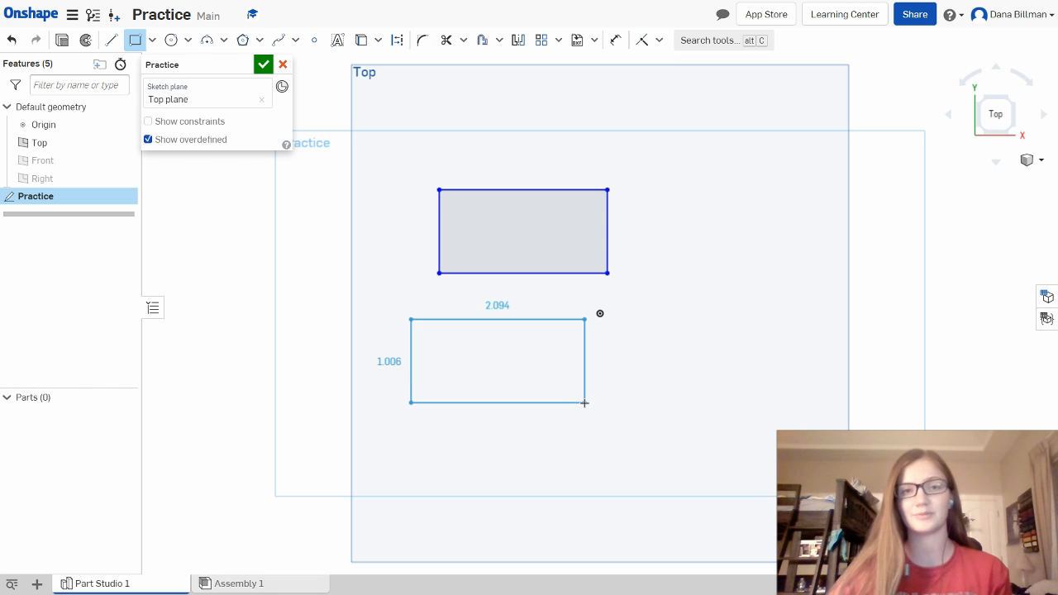
left_click(584, 403)
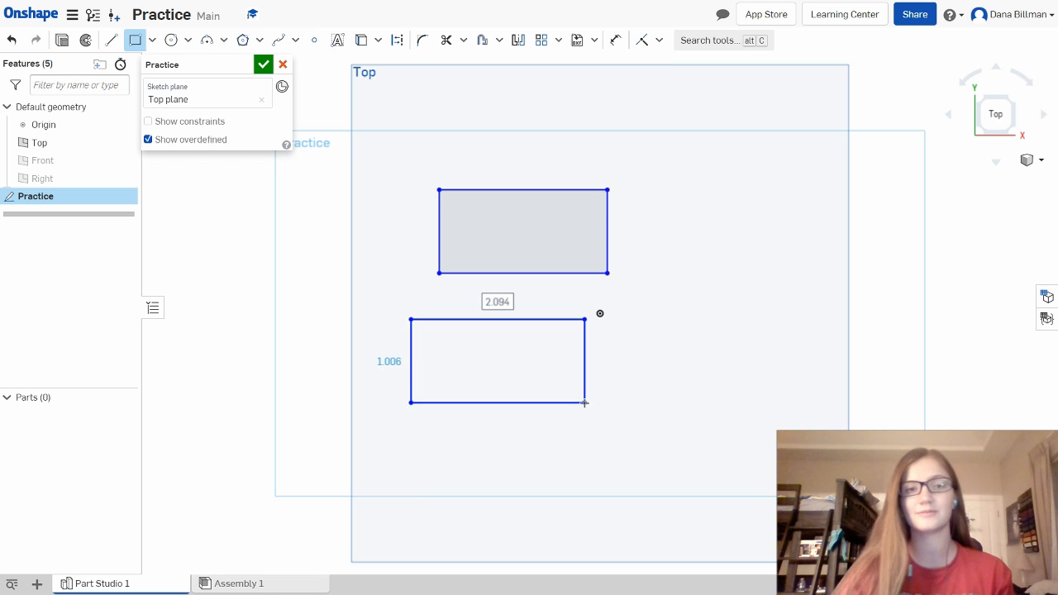
right_click(497, 301)
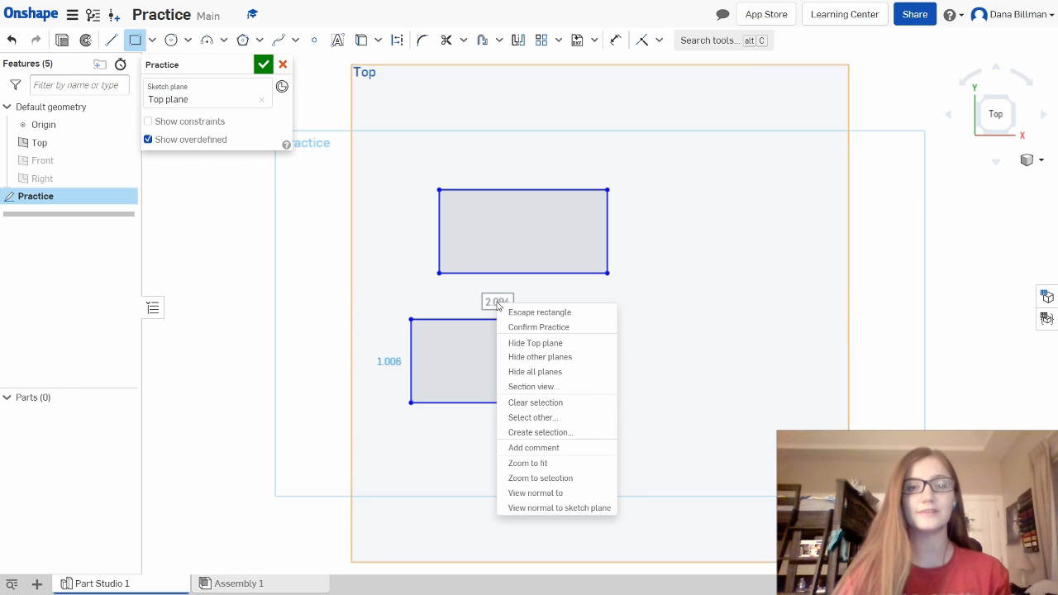
left_click(600, 312)
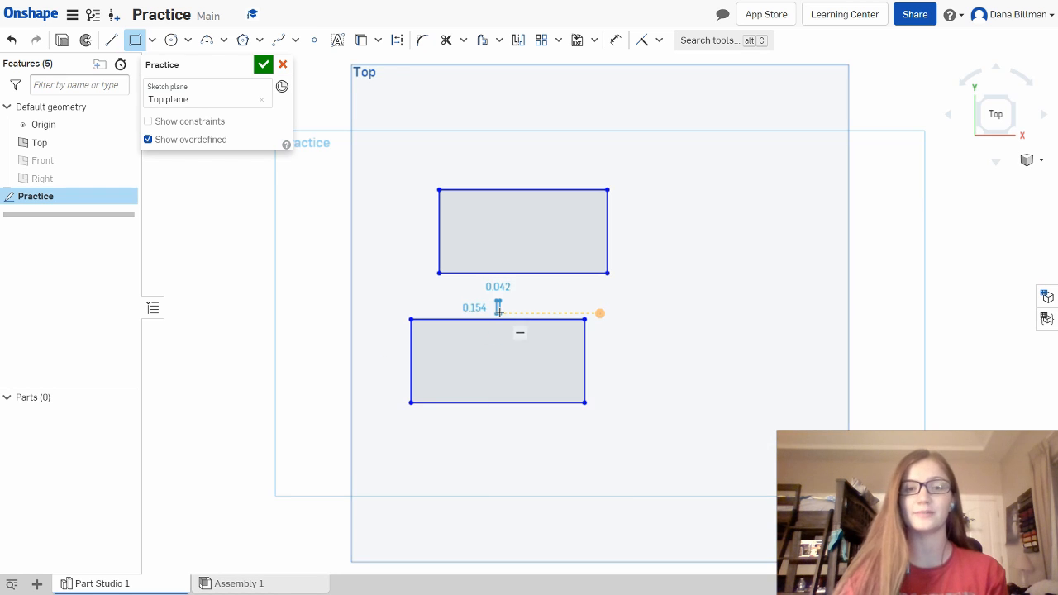
key("Escape")
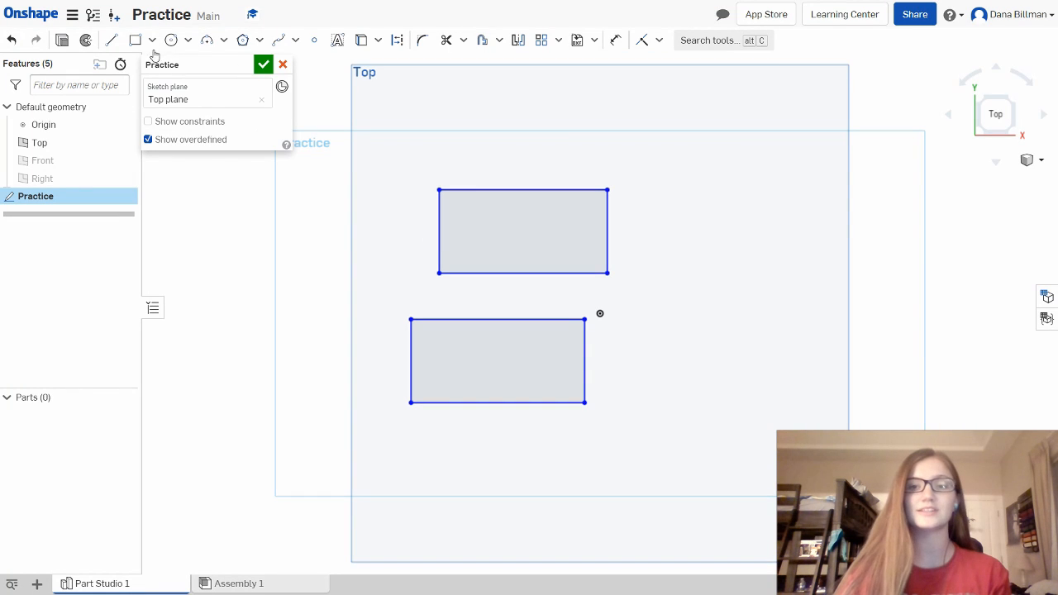
Draw a three-point arc of about 0.84 radius joining the lower-right corners of the two rectangles, bulging outward.
left_click(207, 40)
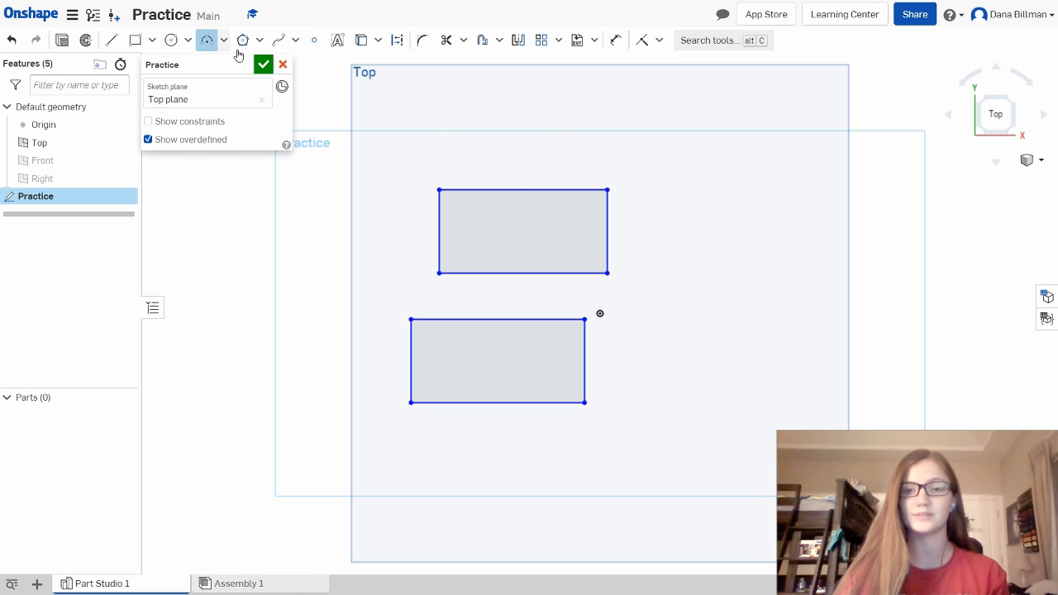
left_click(606, 272)
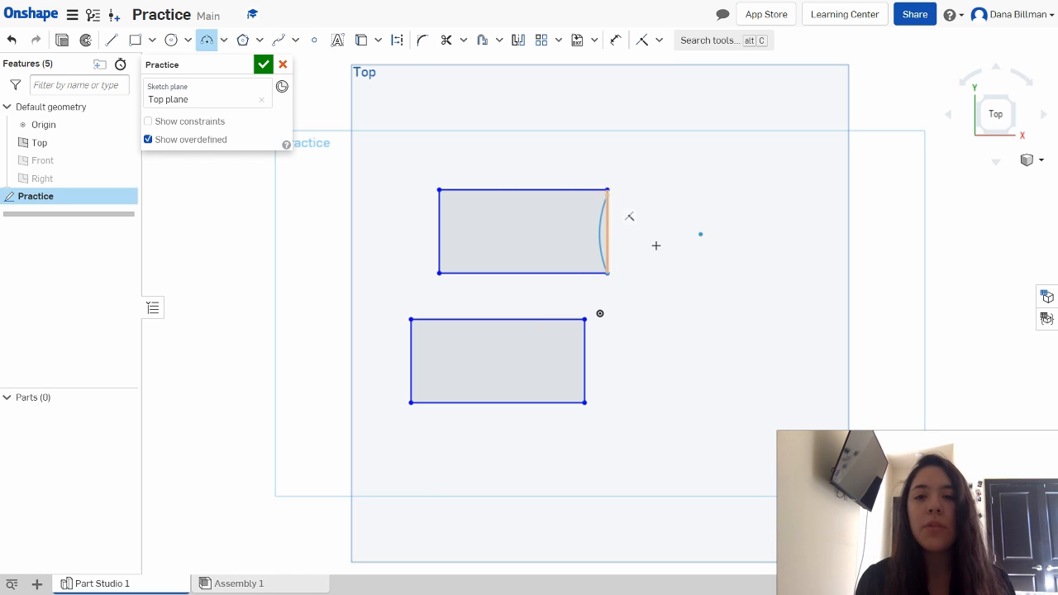
left_click(585, 402)
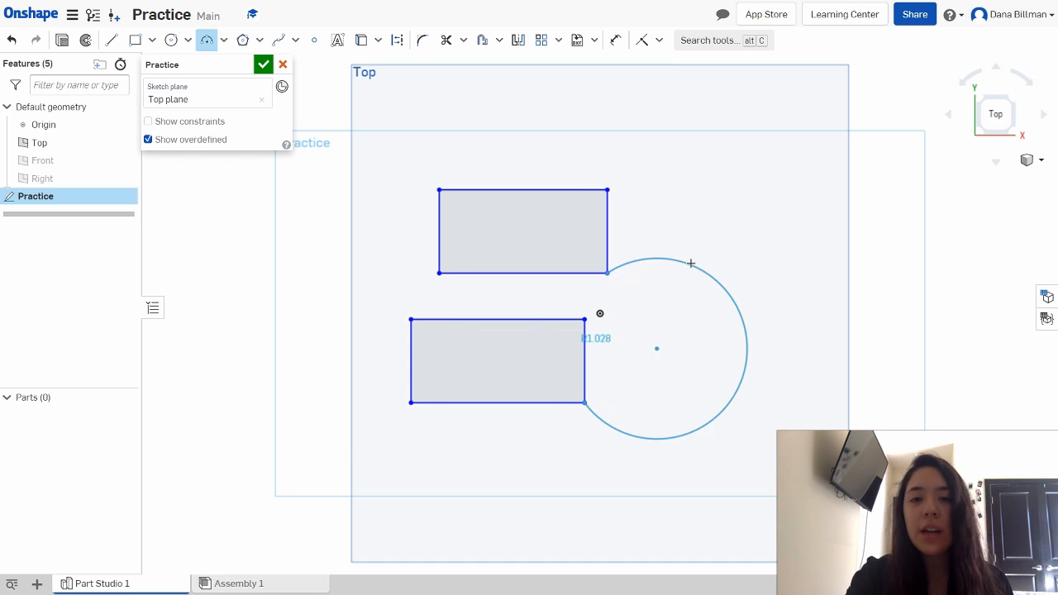
left_click(642, 337)
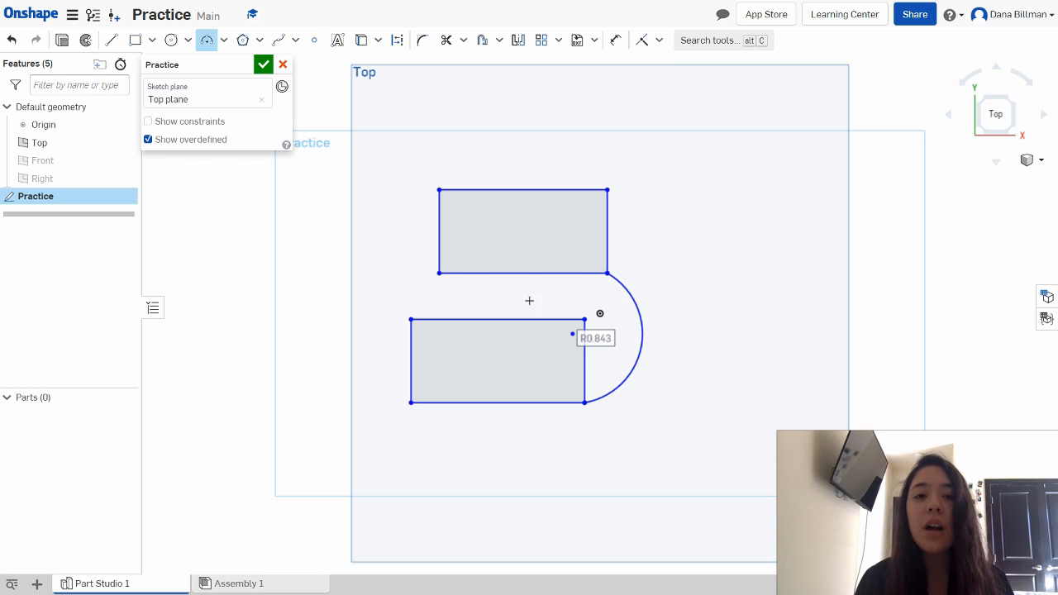
Draw a small six-sided polygon inside the upper rectangle near its upper-left corner.
left_click(243, 43)
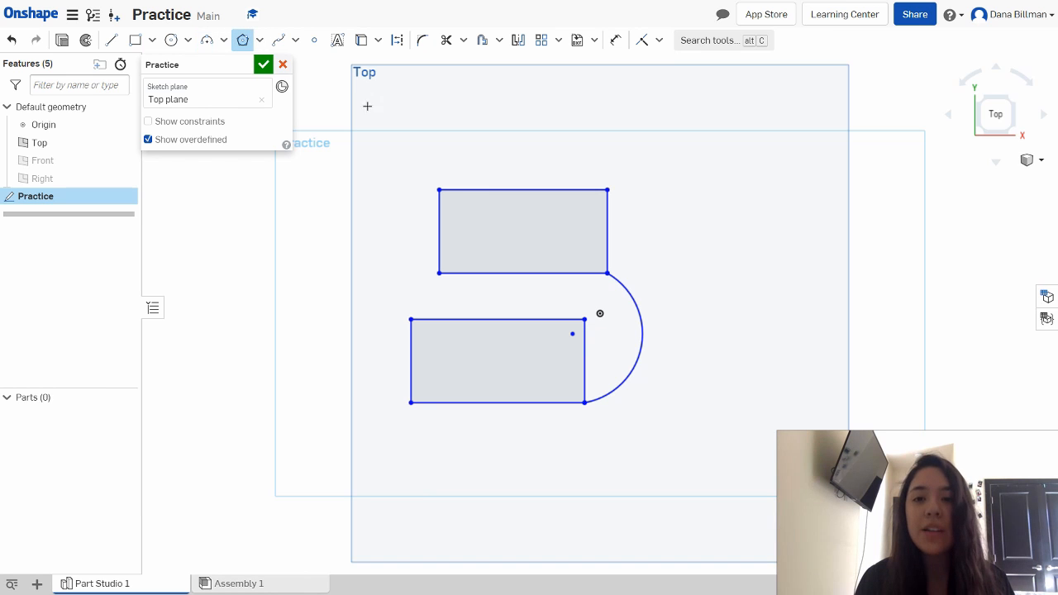
left_click(465, 215)
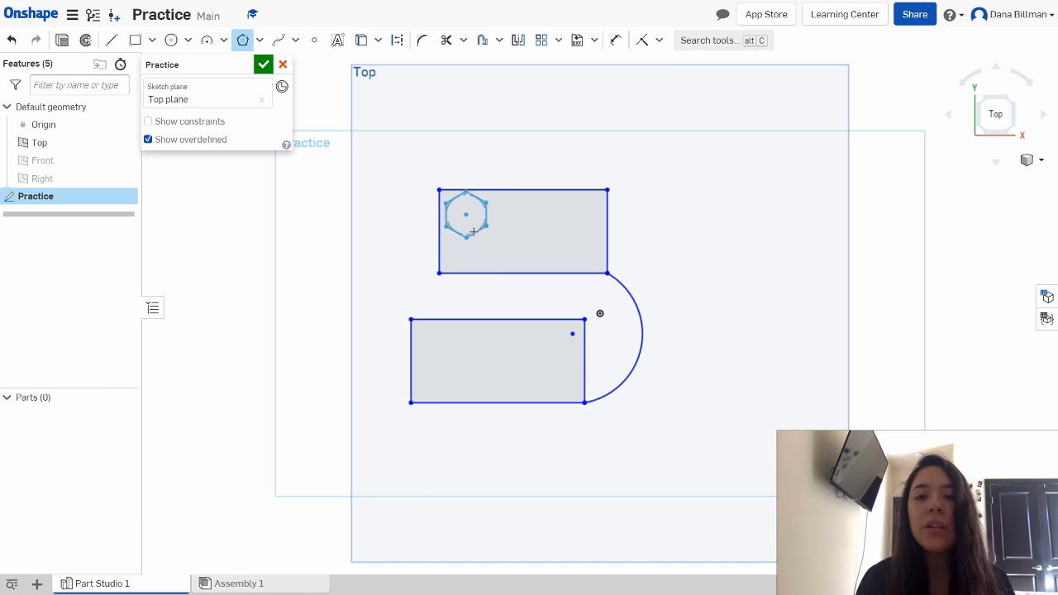
left_click(474, 232)
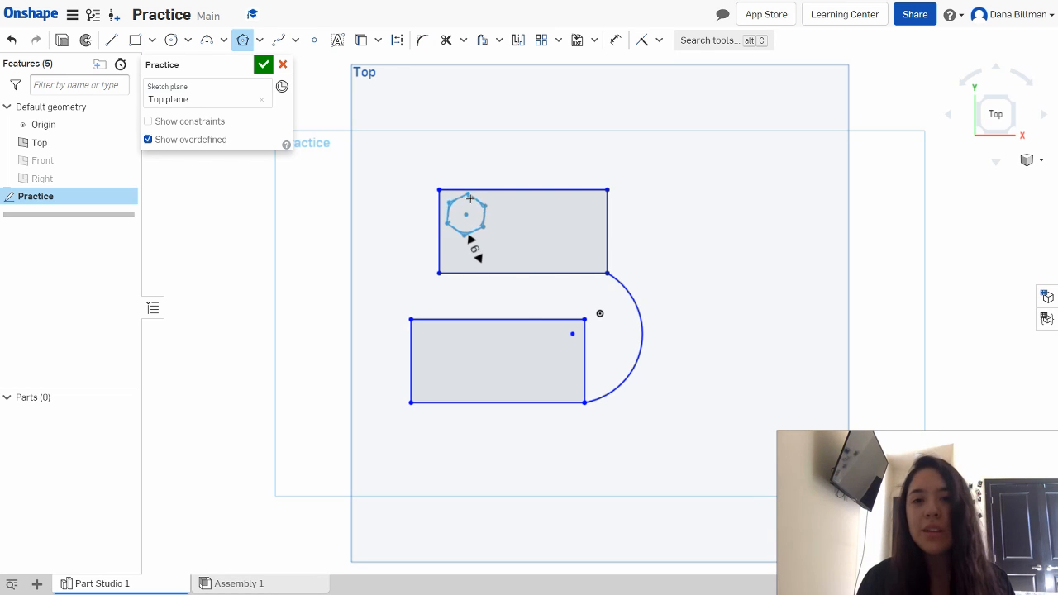
left_click(472, 198)
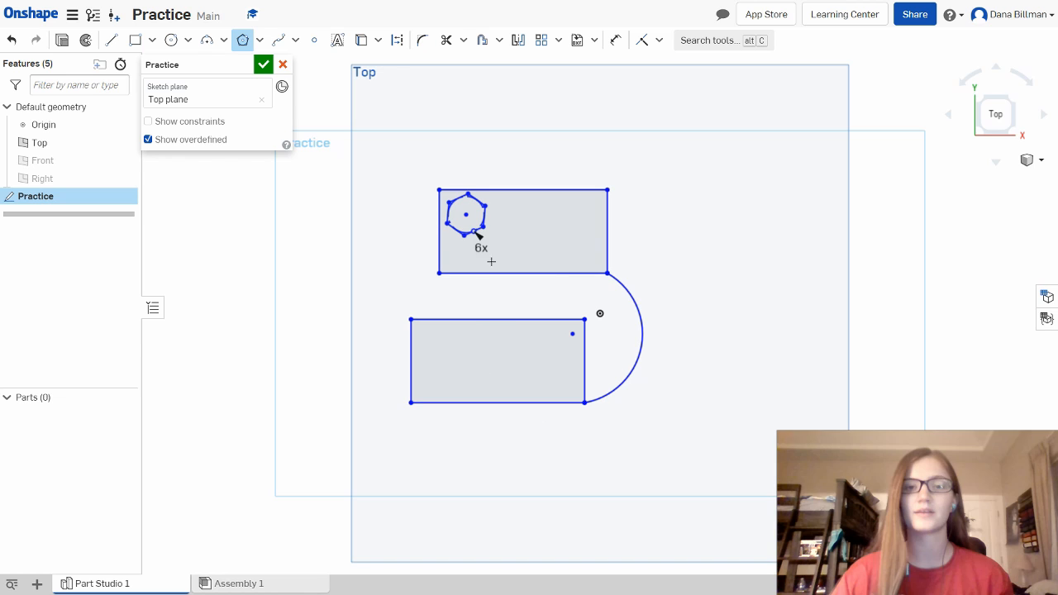
Draw an outward-curving spline through three intermediate points from the lower rectangle's upper-left corner to the upper rectangle's upper-left corner.
left_click(280, 41)
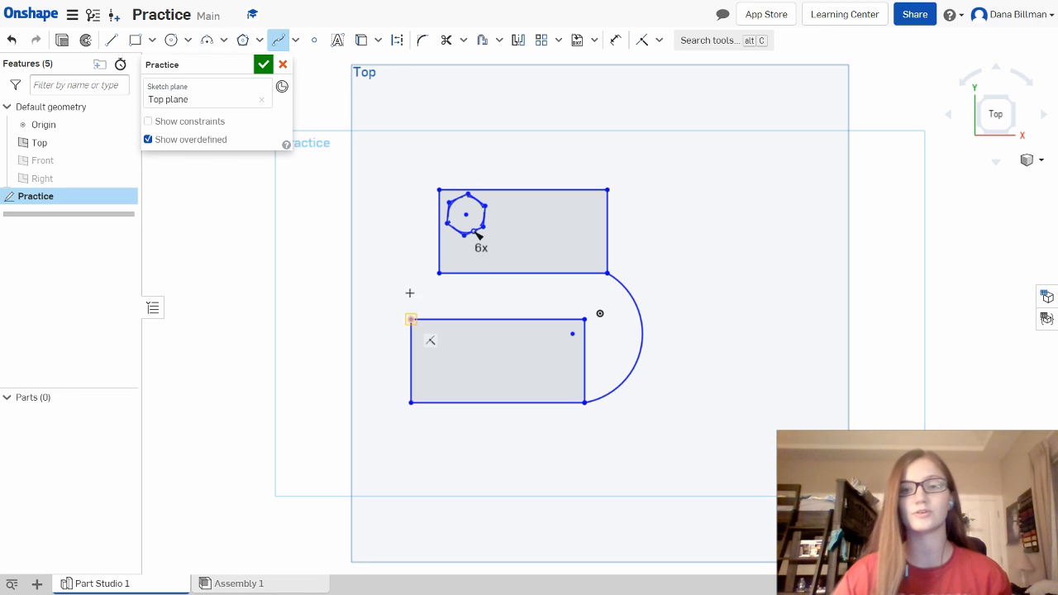
left_click(411, 319)
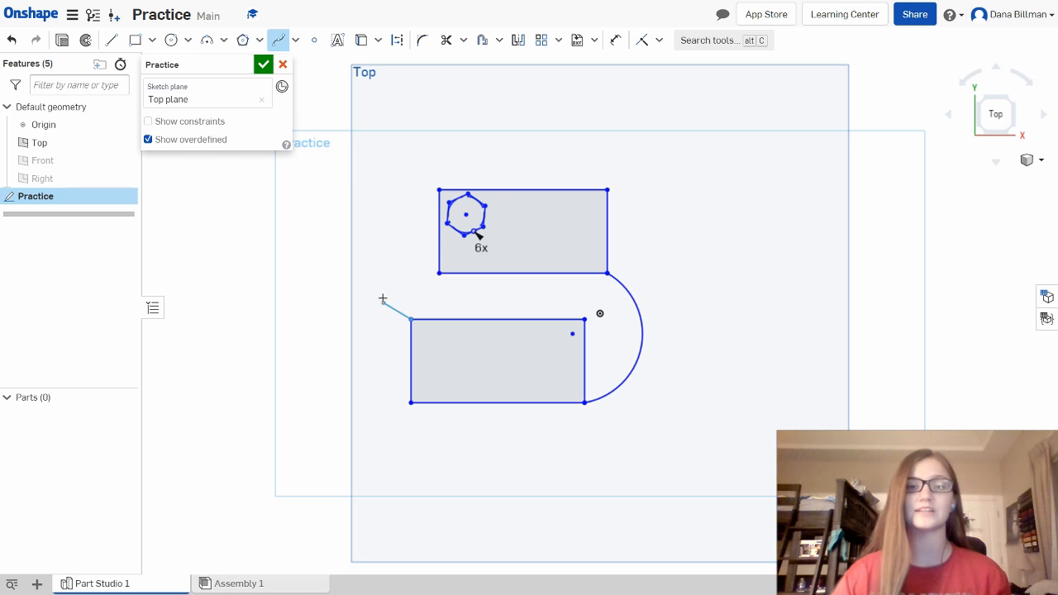
left_click(381, 291)
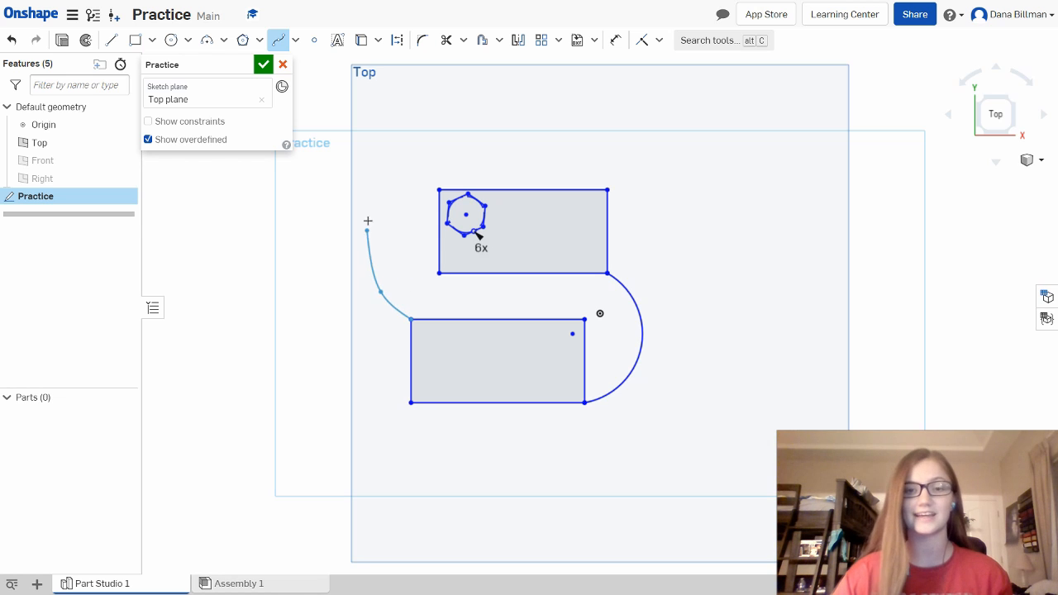
left_click(376, 198)
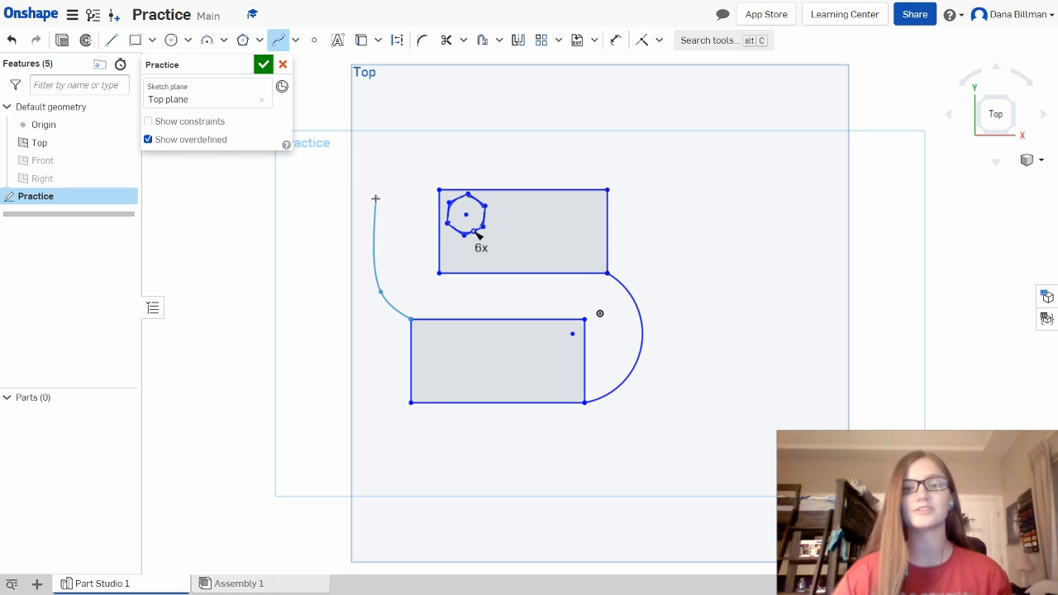
left_click(424, 174)
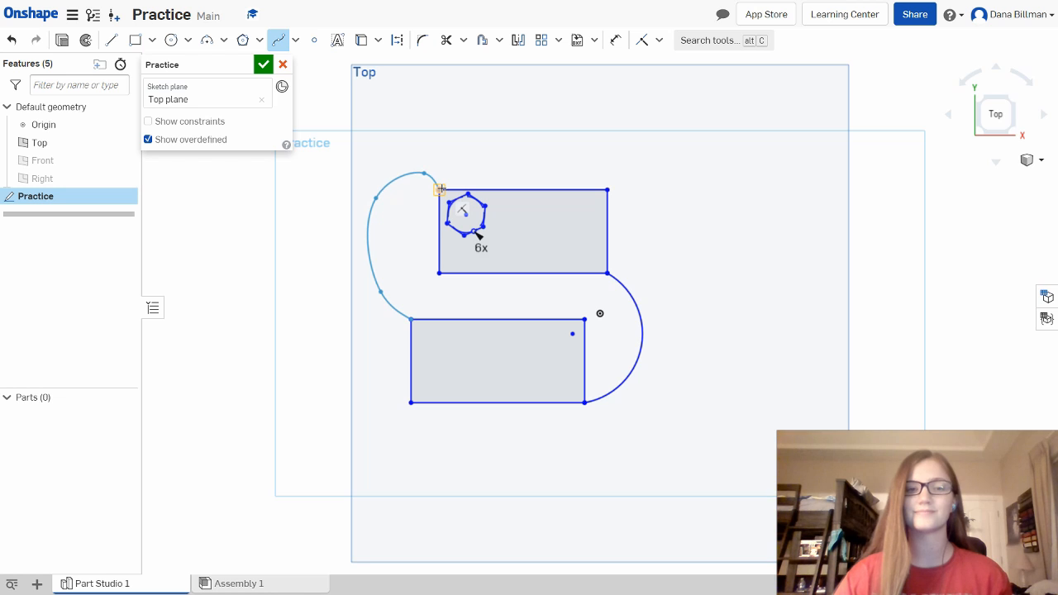
left_click(439, 189)
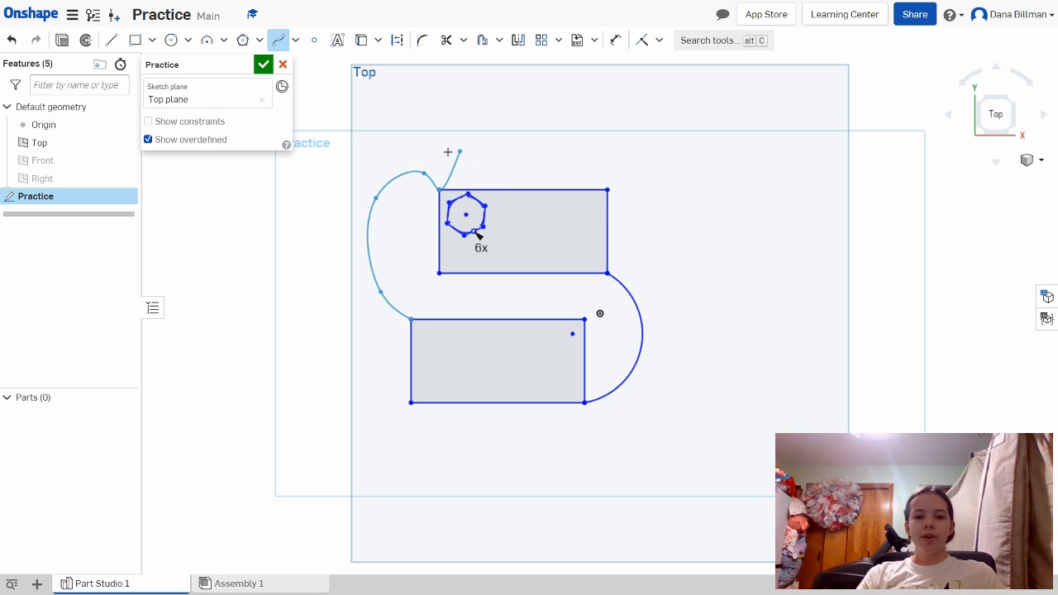
key("Escape")
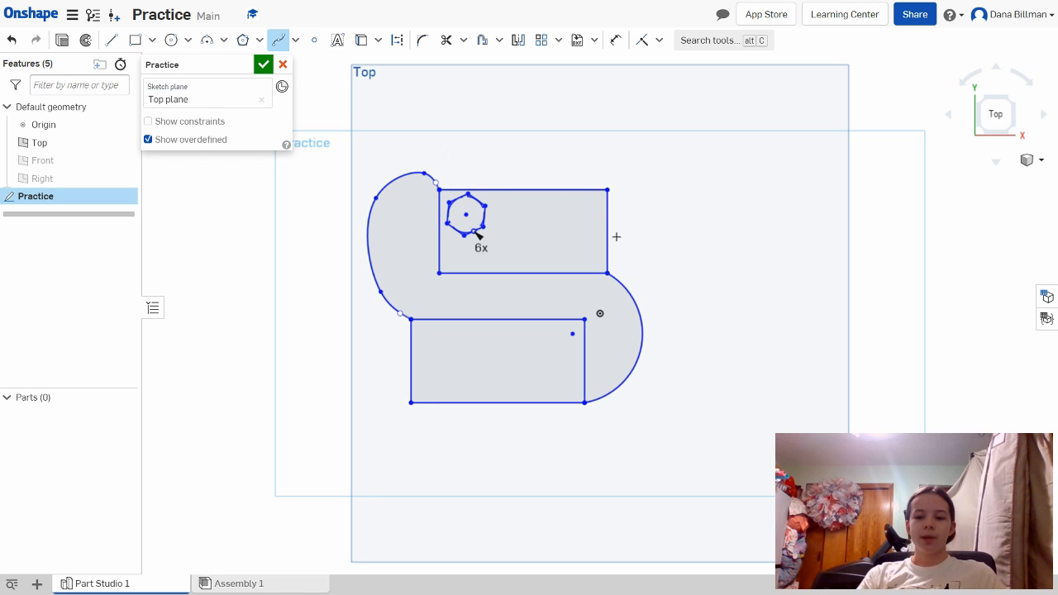